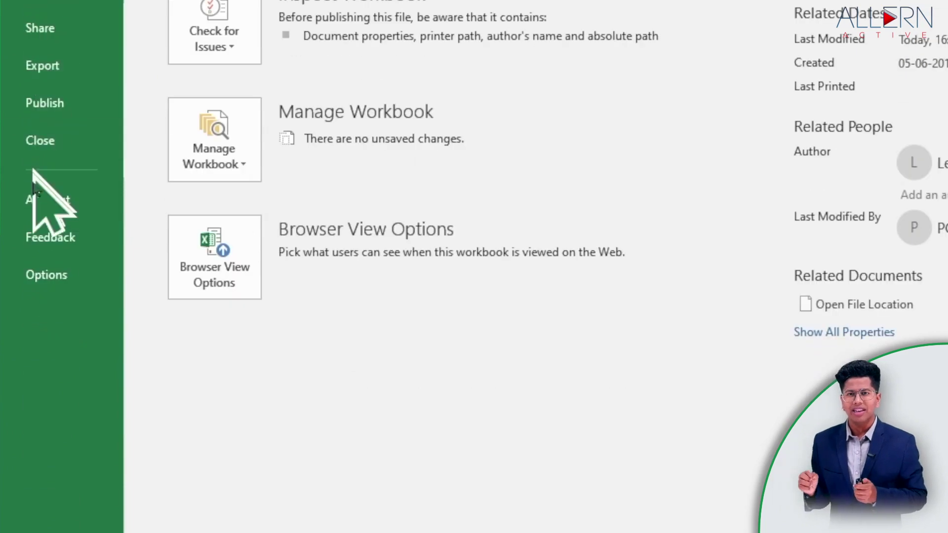
Step: Enable the Developer tab among the ribbon's main tabs in the Excel options
click(60, 282)
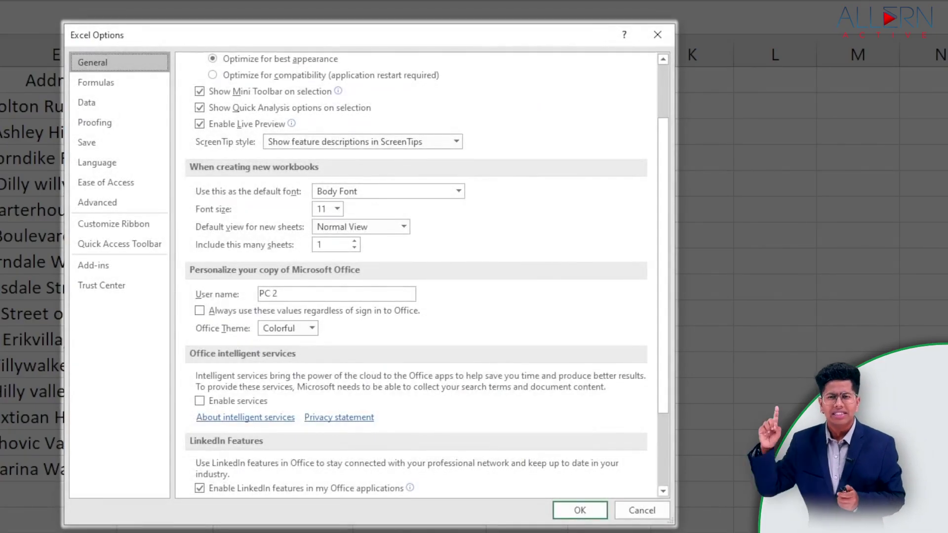
click(124, 228)
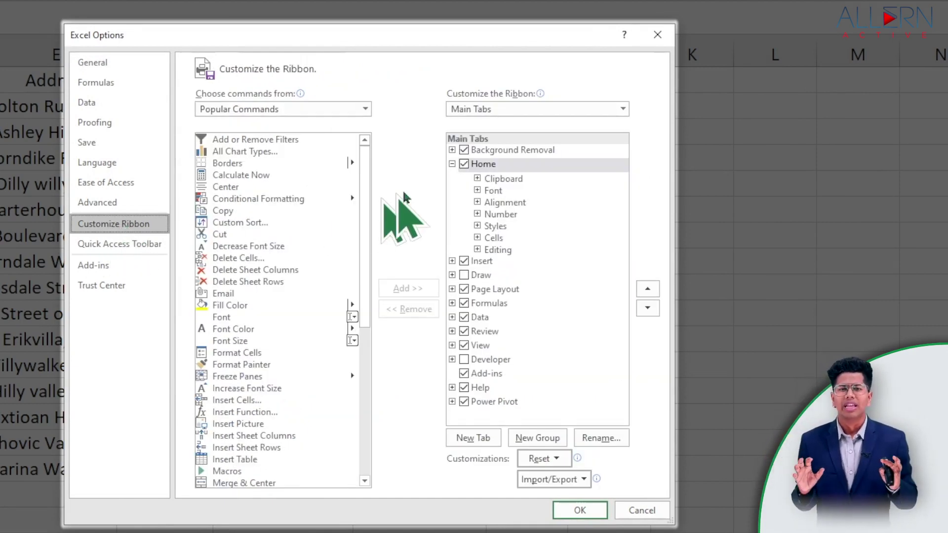
click(621, 109)
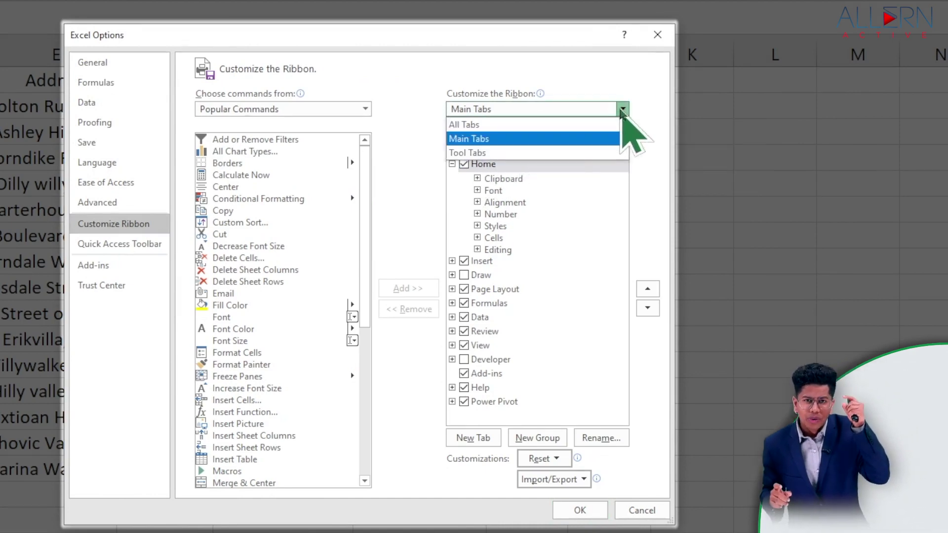
click(548, 142)
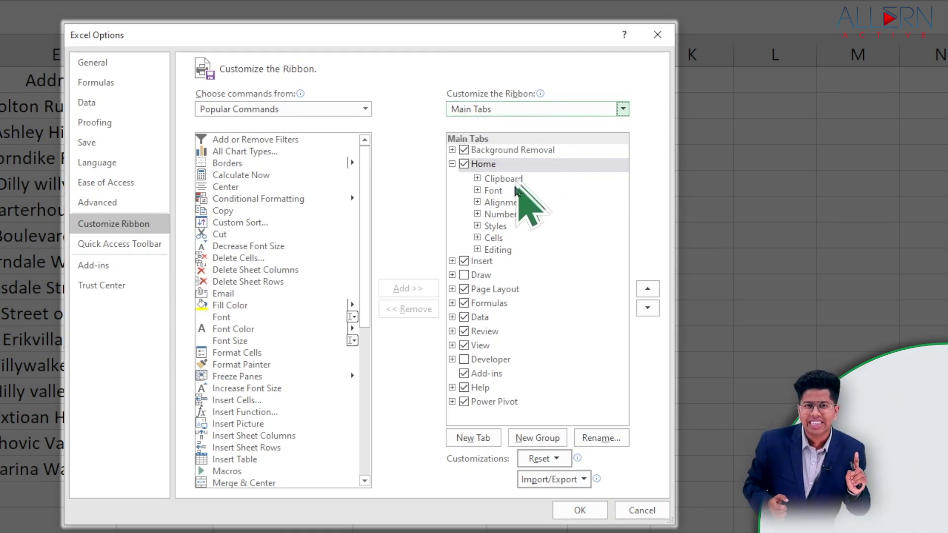
click(462, 360)
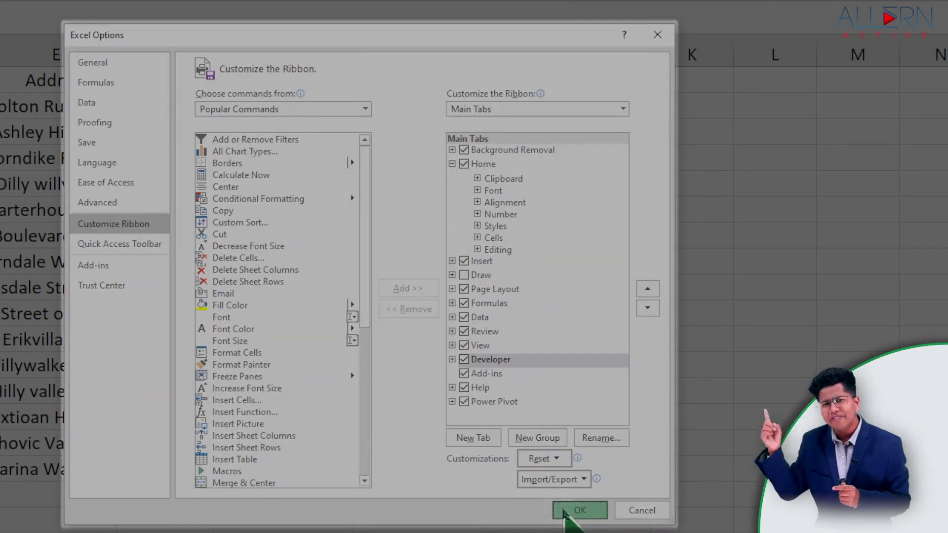
click(572, 511)
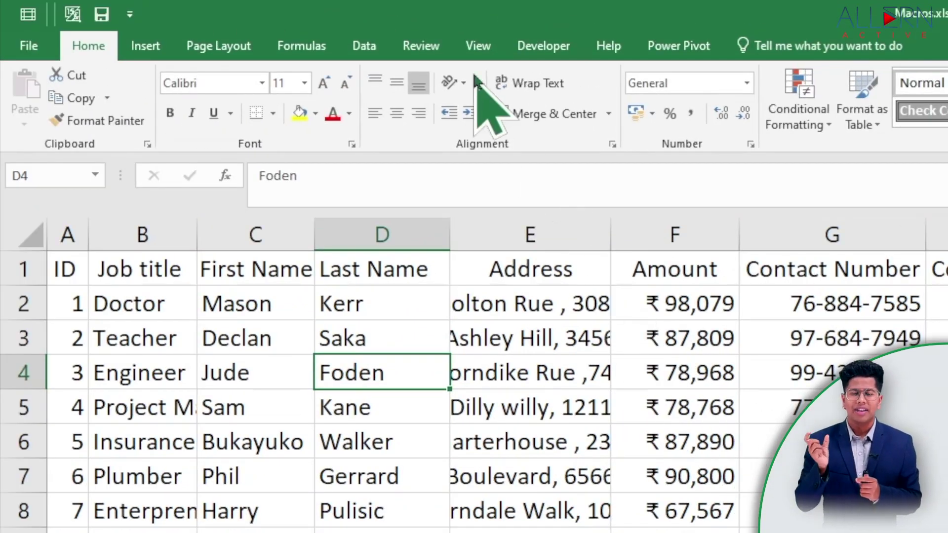
Step: Start recording a macro named Formatting with shortcut Ctrl+r, stored in This Workbook, described as "This Macro is all about formatting"
click(547, 60)
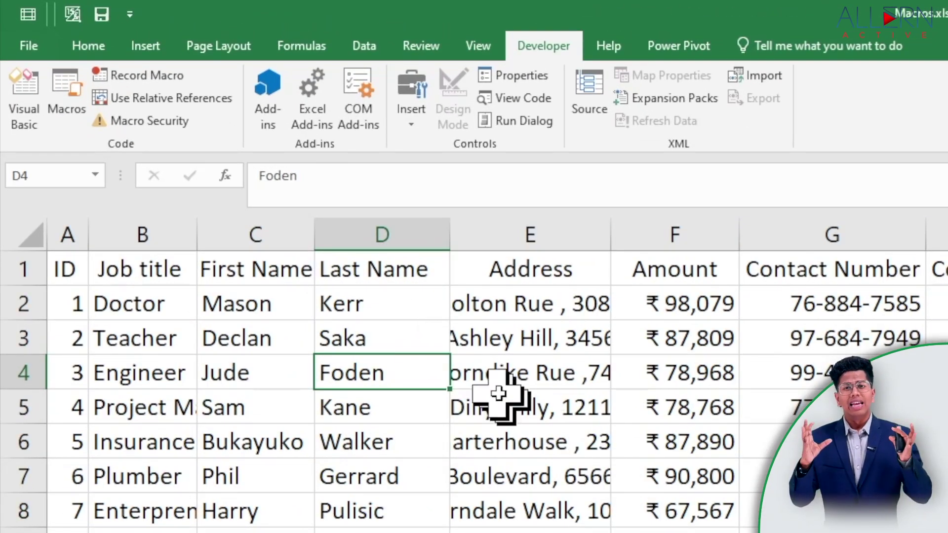
click(177, 80)
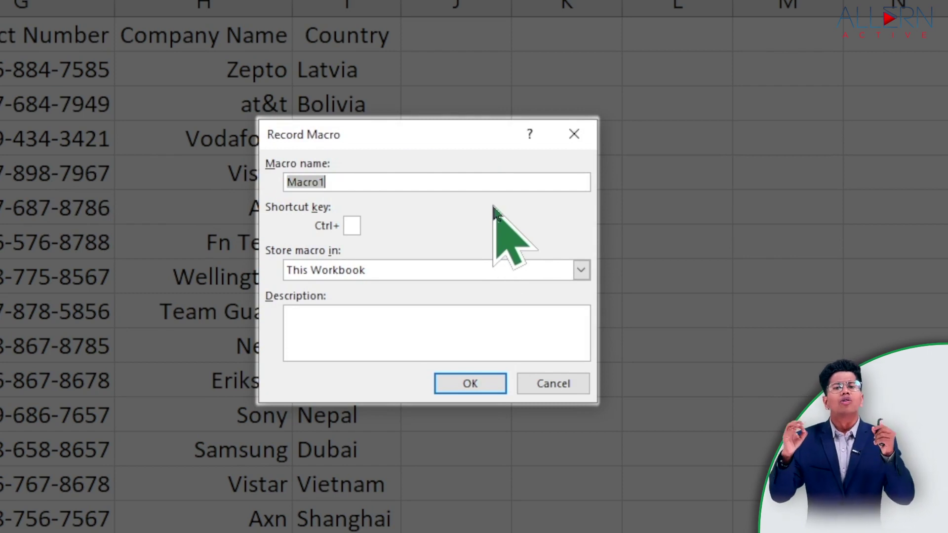
text(Formatting)
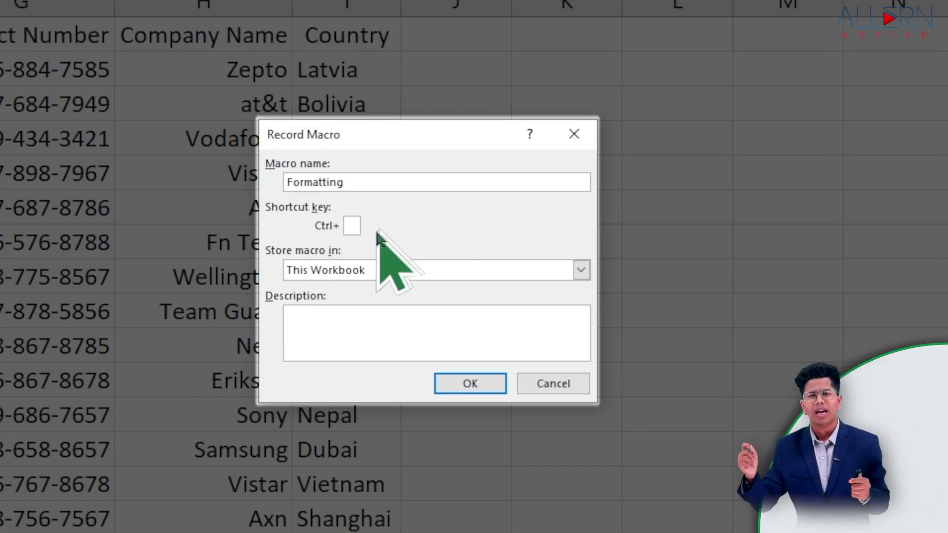
click(352, 226)
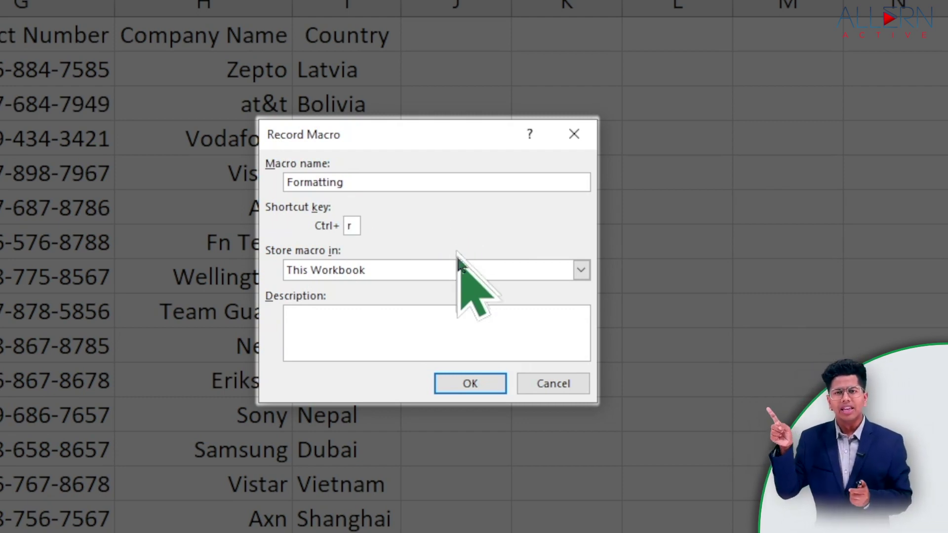
click(581, 270)
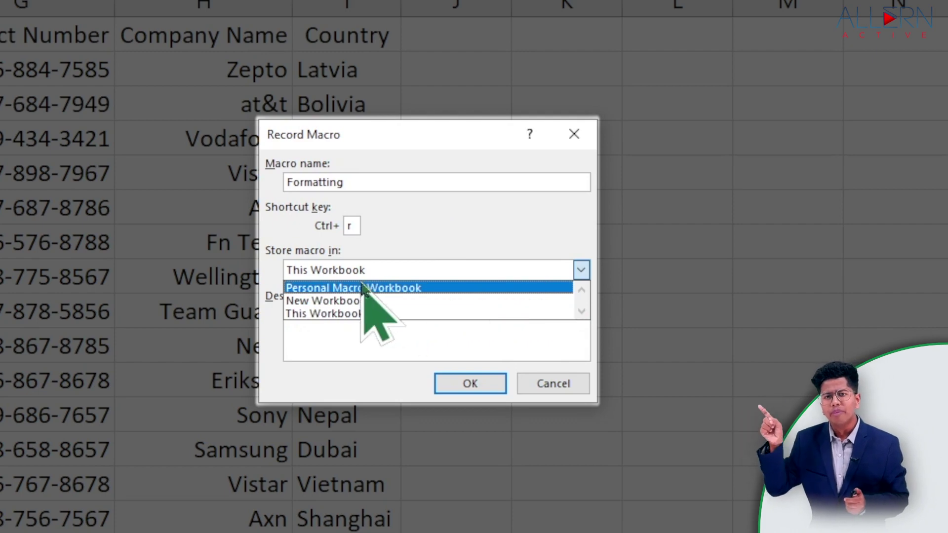
click(363, 313)
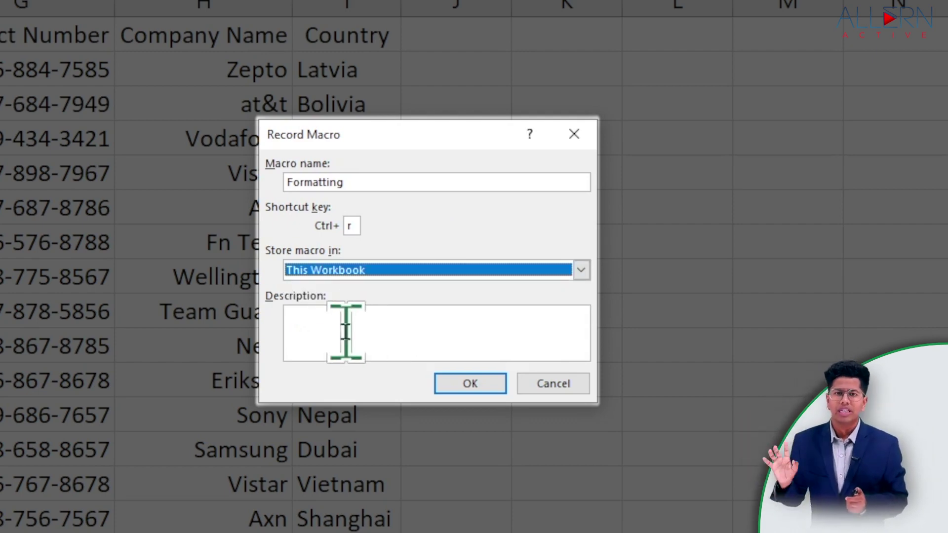
click(363, 316)
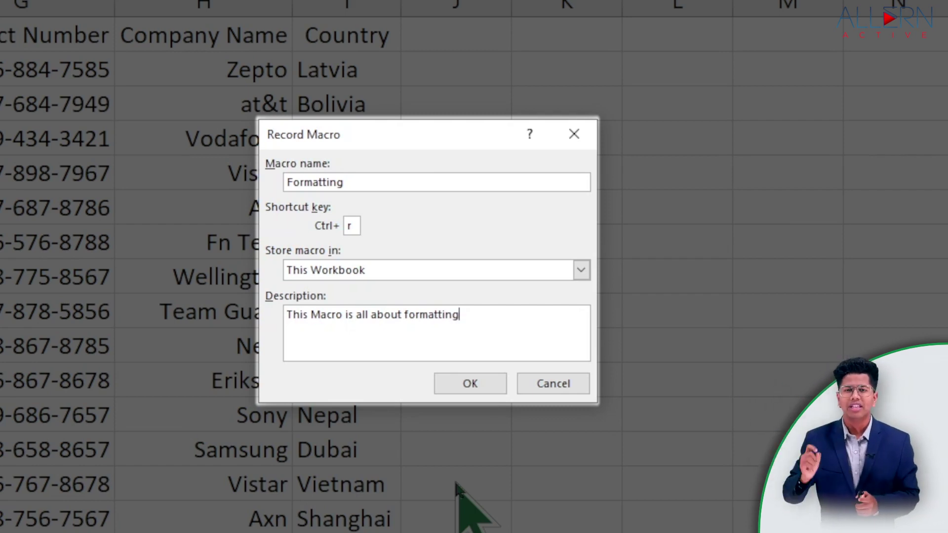
click(451, 384)
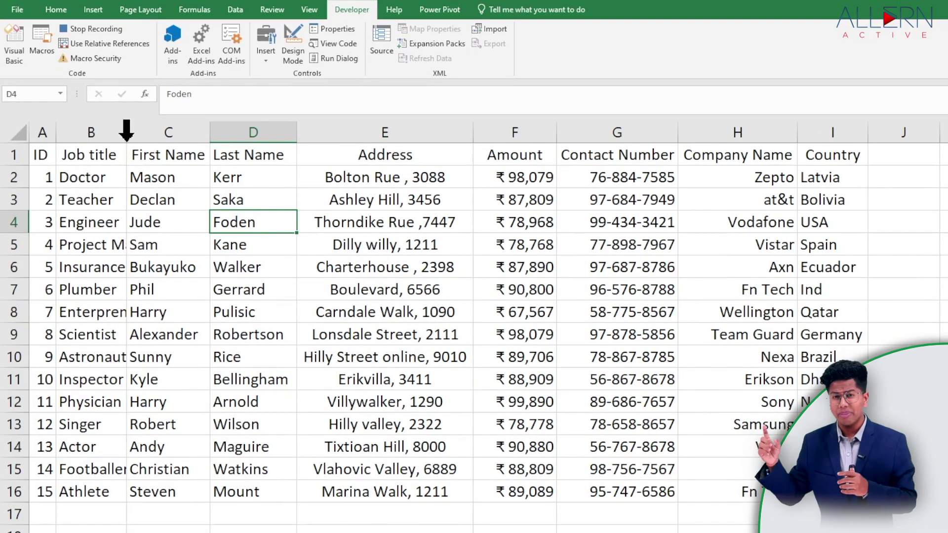
Step: Fit the Job title column to its contents and widen the ID column slightly
double_click(126, 131)
double_click(55, 140)
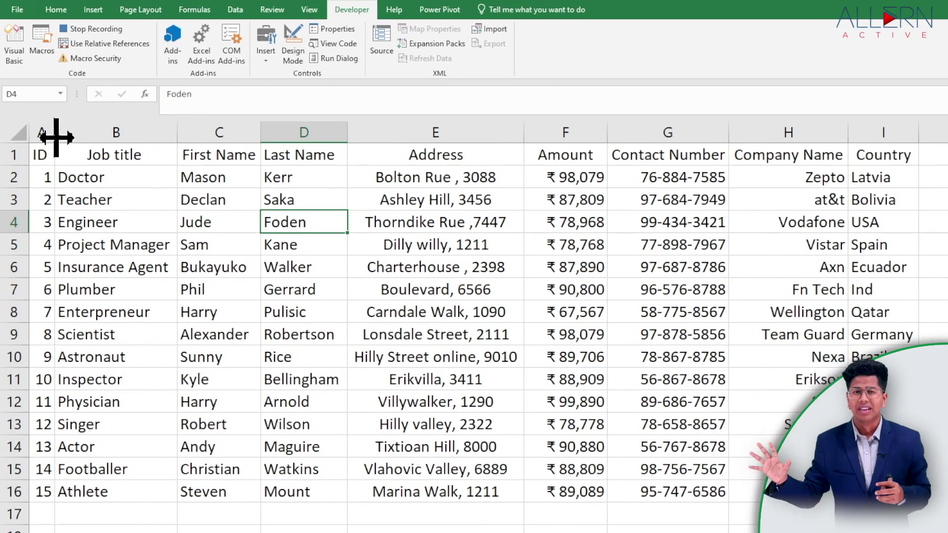
drag(56, 138, 70, 138)
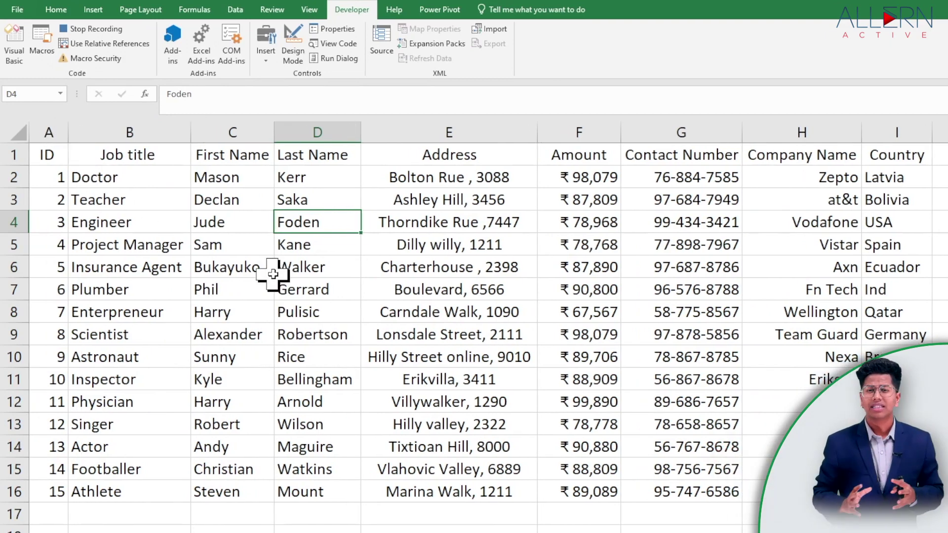
Step: Delete the entire Last Name column from the First Shift sheet
click(321, 133)
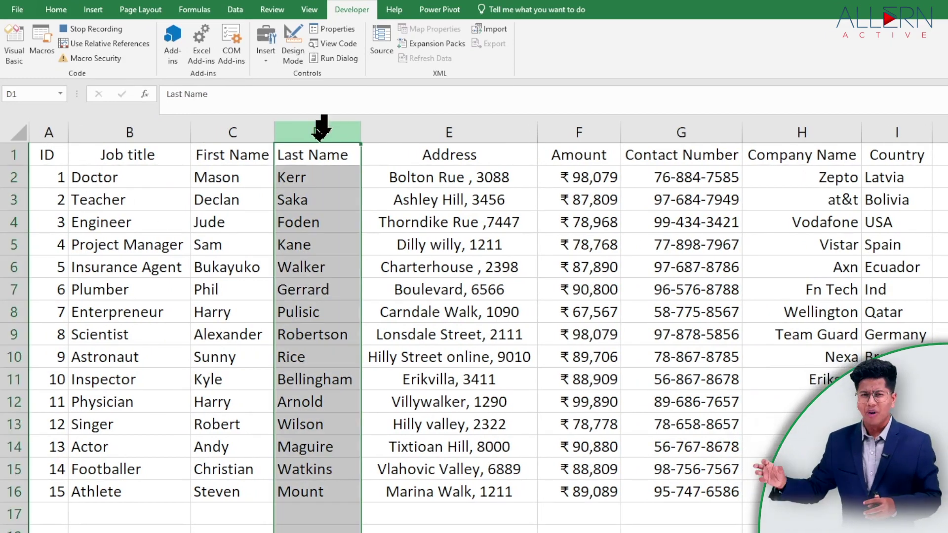
right_click(321, 132)
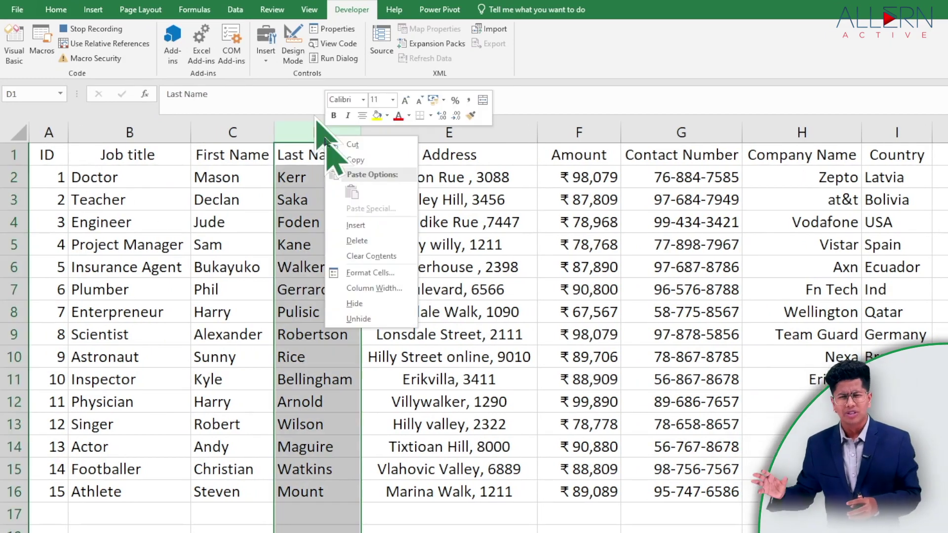
click(357, 240)
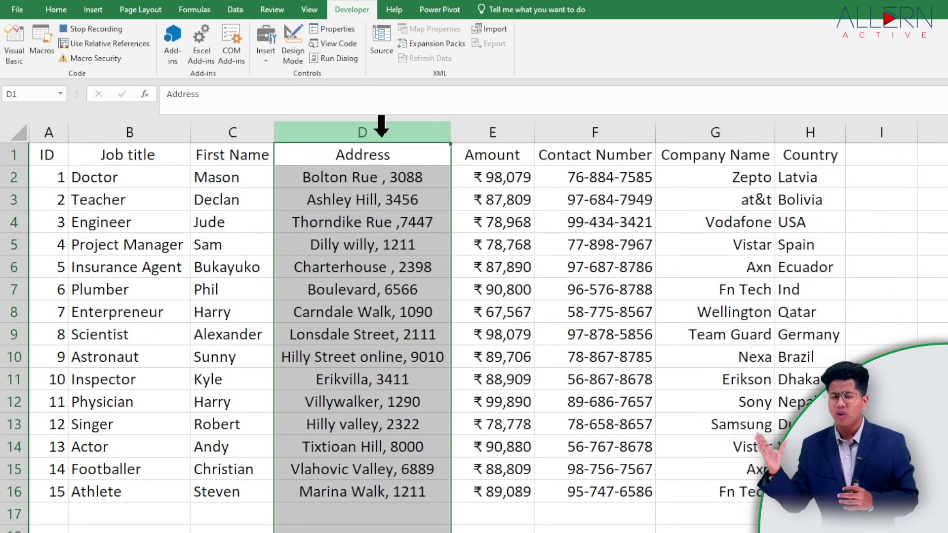
Step: Move the Address column to the end of the table, directly after Country
key(ctrl+c)
right_click(876, 131)
click(894, 226)
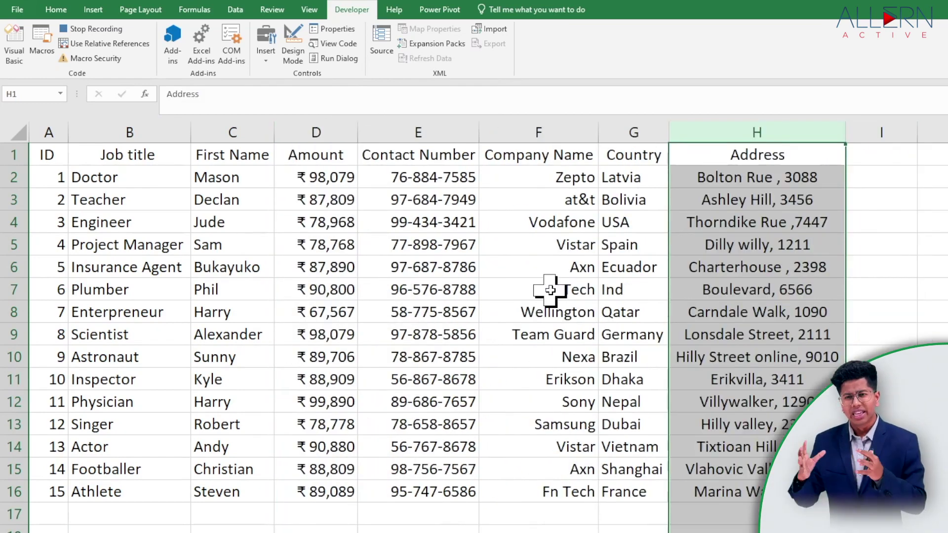
click(548, 289)
Step: Apply the Currency number format to the whole Amount column
click(322, 129)
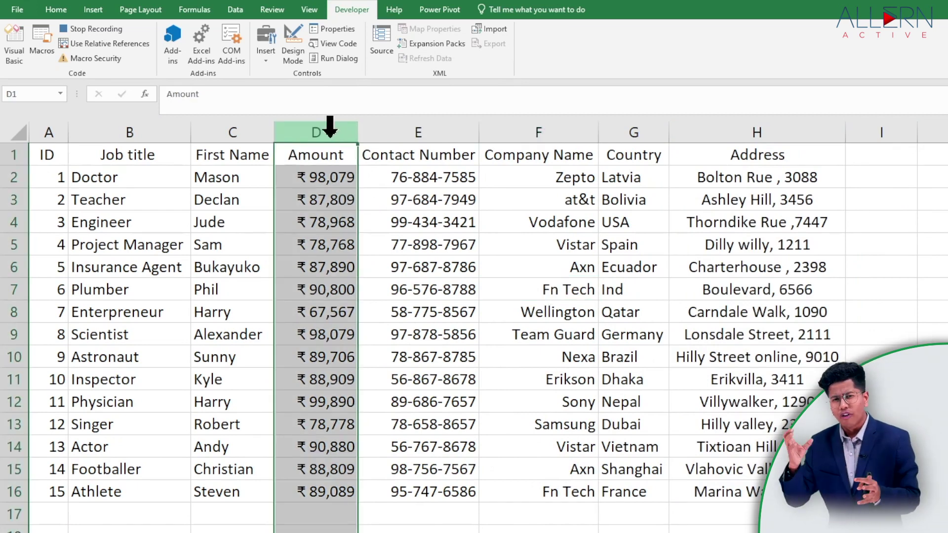
click(56, 10)
click(483, 34)
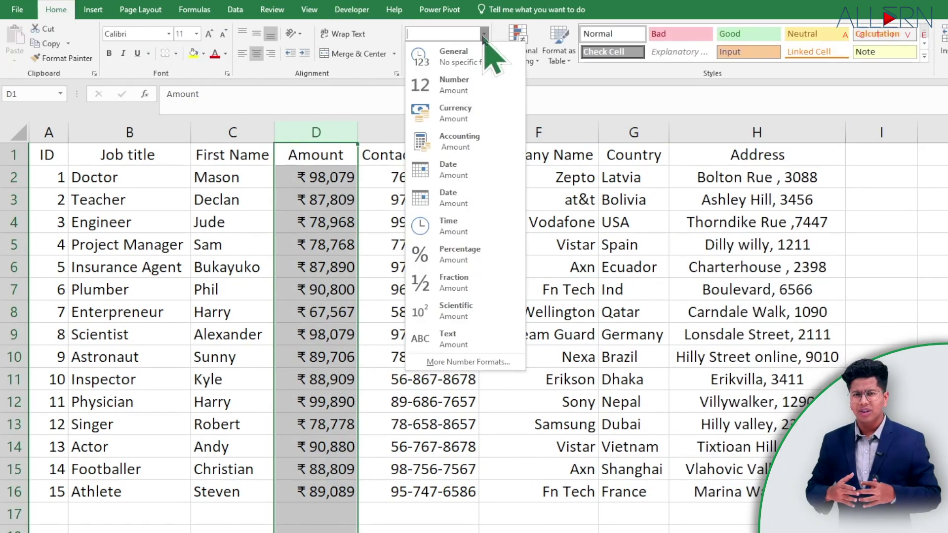
click(486, 111)
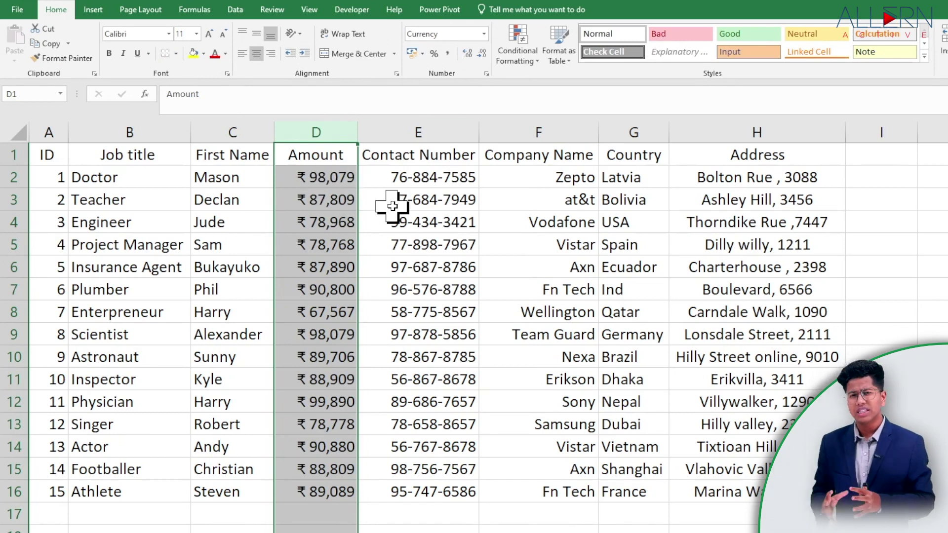
click(399, 220)
Step: Fill the header row A1:H1 with green
drag(47, 155, 757, 154)
click(203, 53)
click(238, 143)
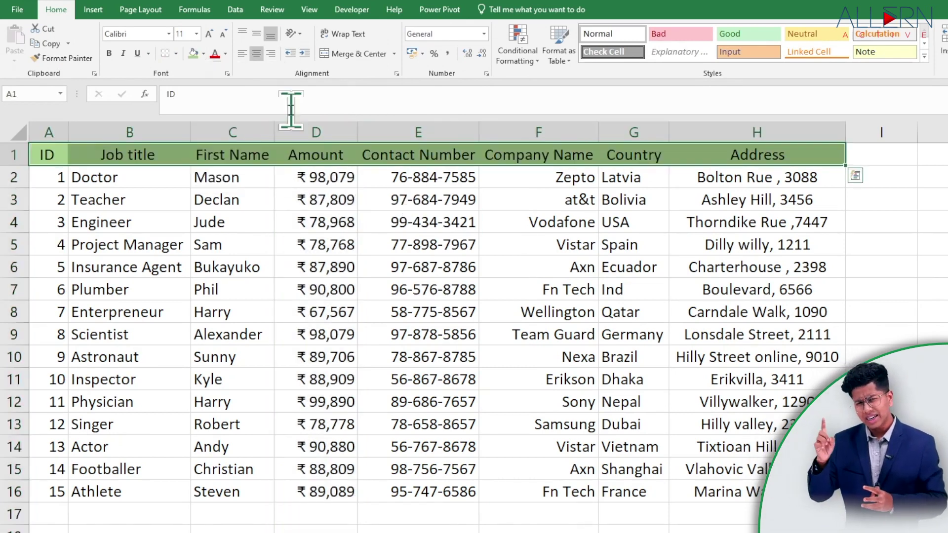
Step: Add borders to all cells of the table A1:H16 and left-align its contents
click(311, 224)
drag(46, 154, 756, 491)
click(176, 53)
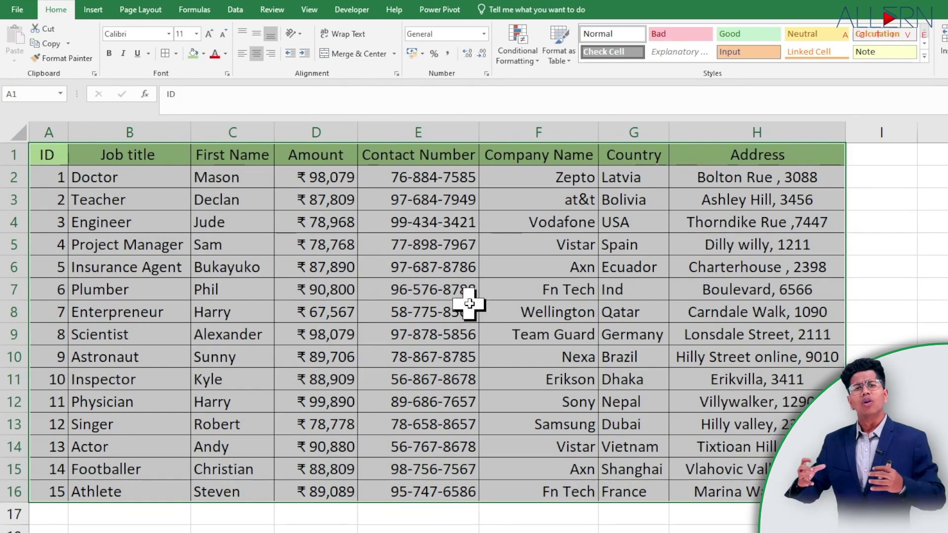
click(242, 53)
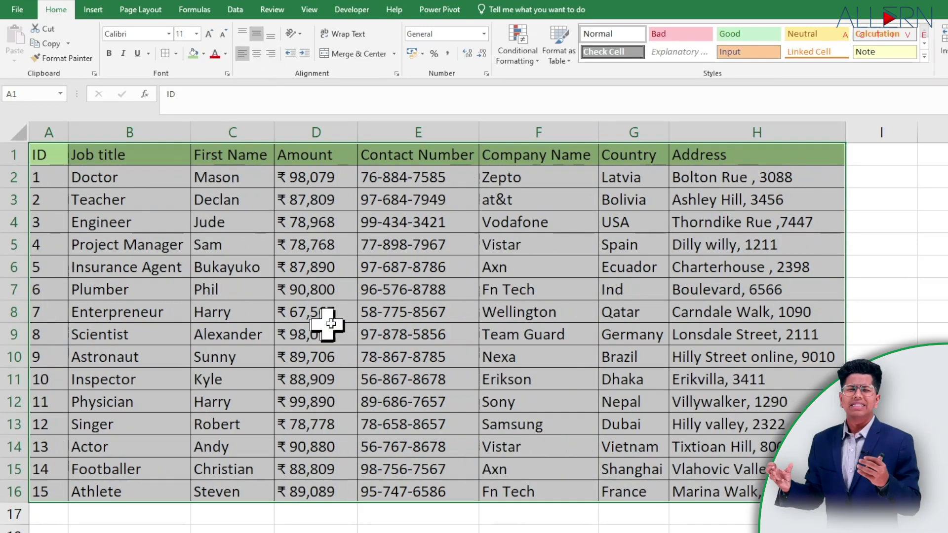
Step: Fill the table's data rows with light green and stop recording the macro
click(366, 331)
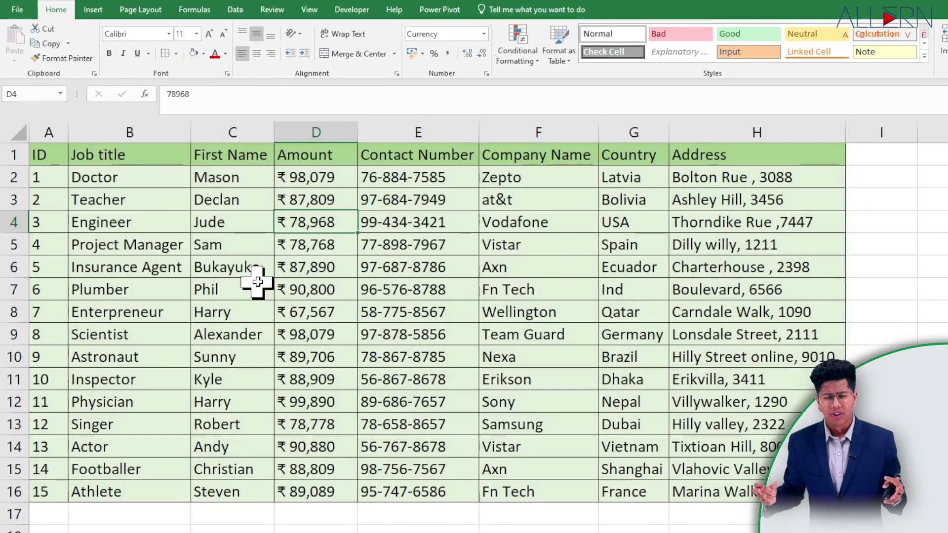
click(169, 33)
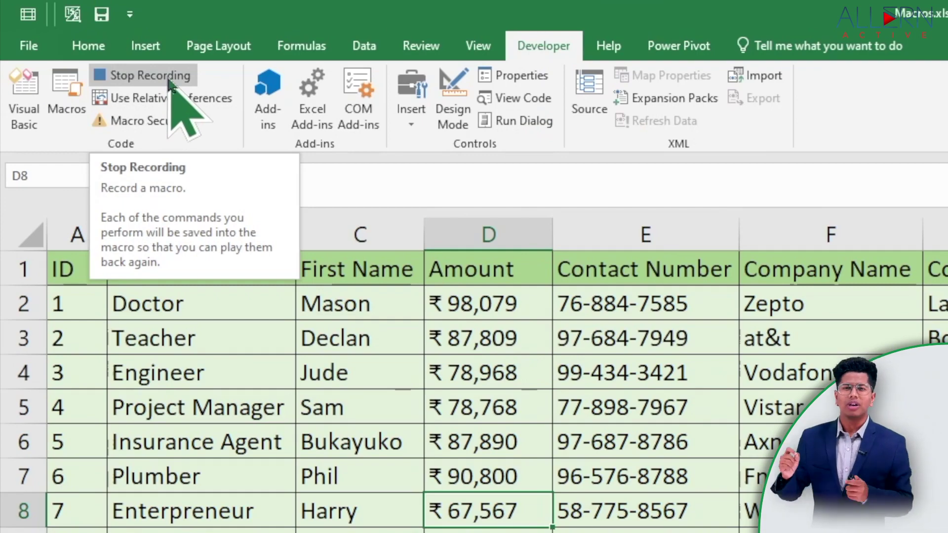
click(170, 79)
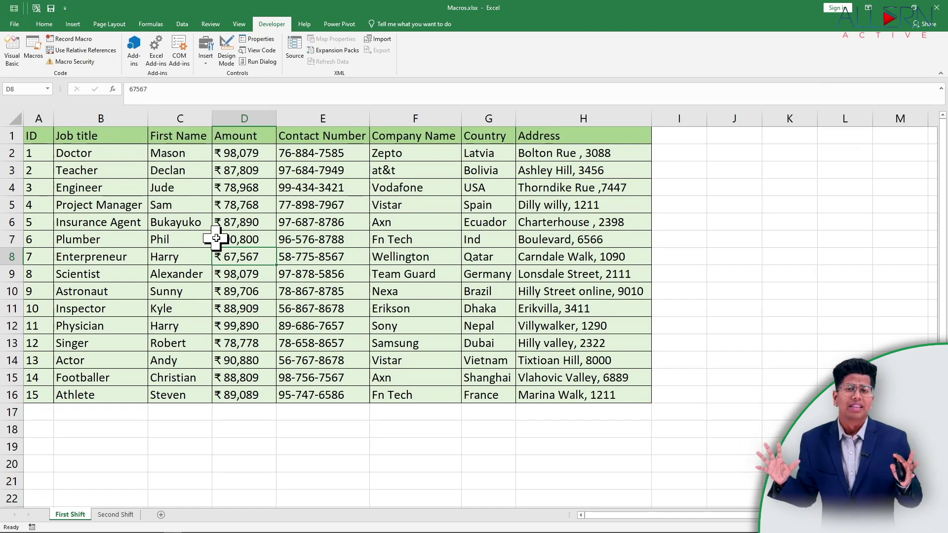
Step: Run the Formatting macro on the Second Shift sheet, with macros listed from All Open Workbooks
click(116, 515)
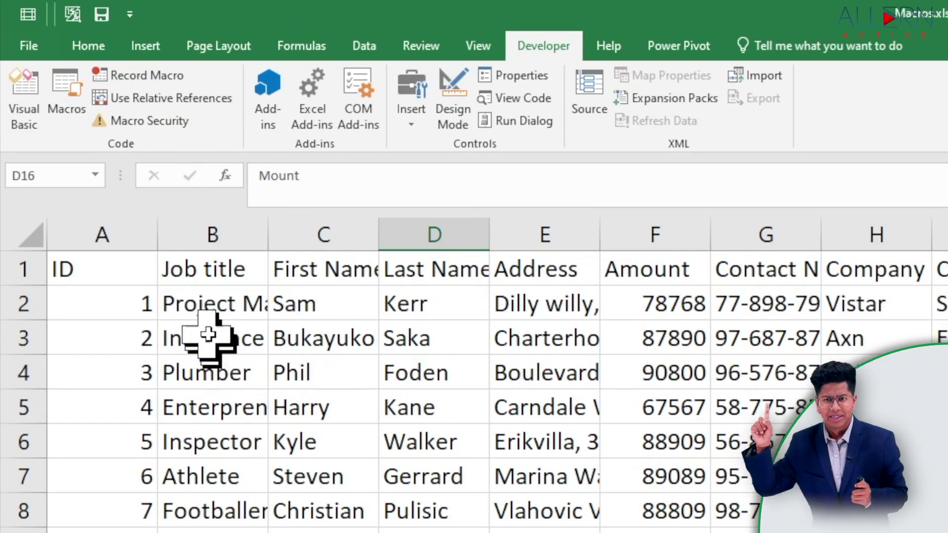
click(66, 118)
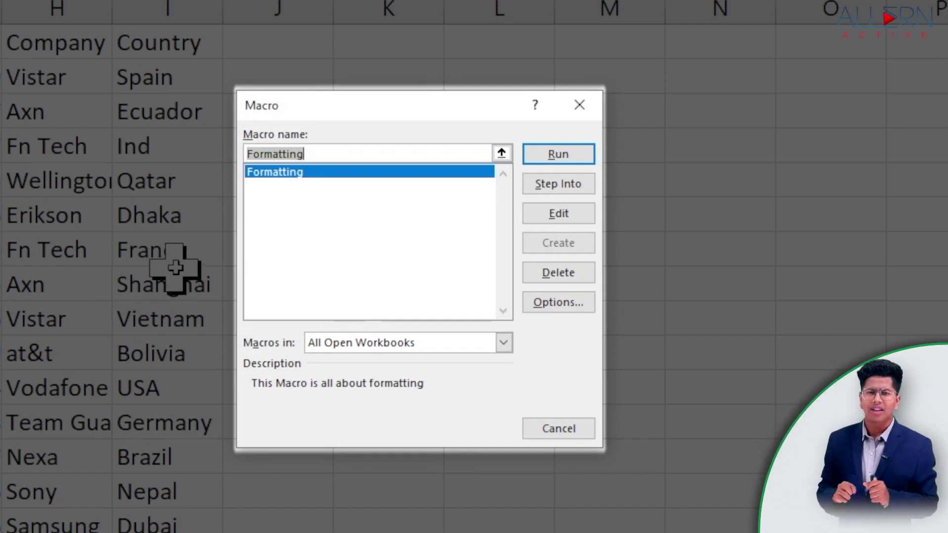
click(280, 176)
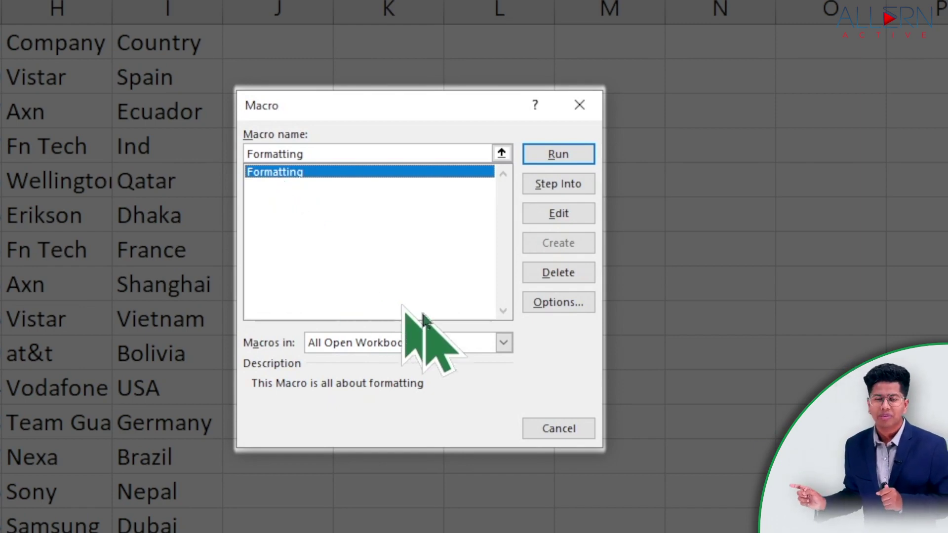
click(503, 343)
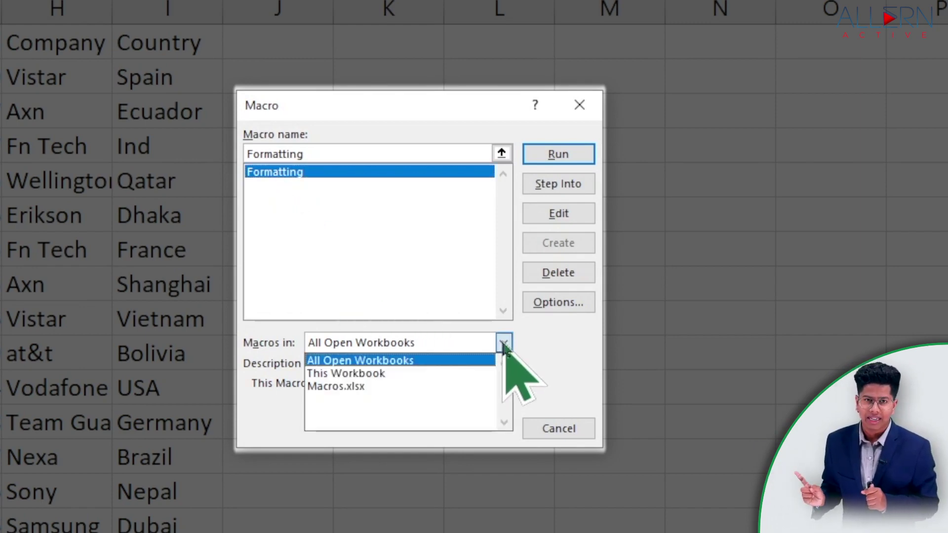
click(416, 360)
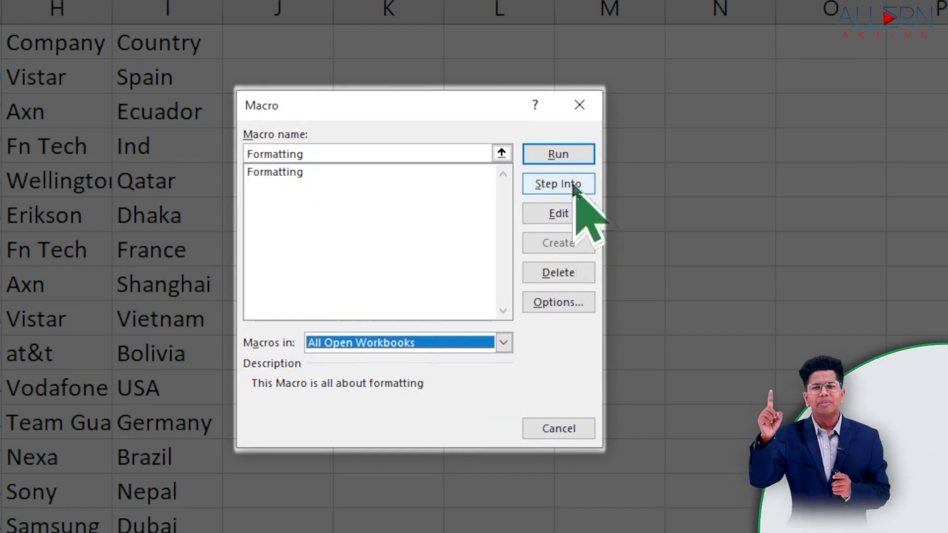
click(558, 157)
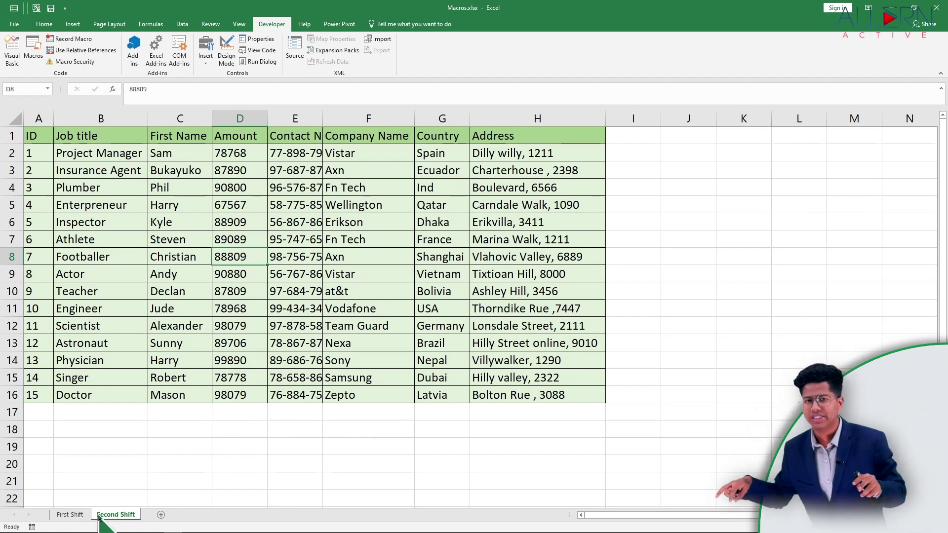
Step: Widen column E on the Second Shift sheet to fit the contact numbers
key(ctrl+shift+a)
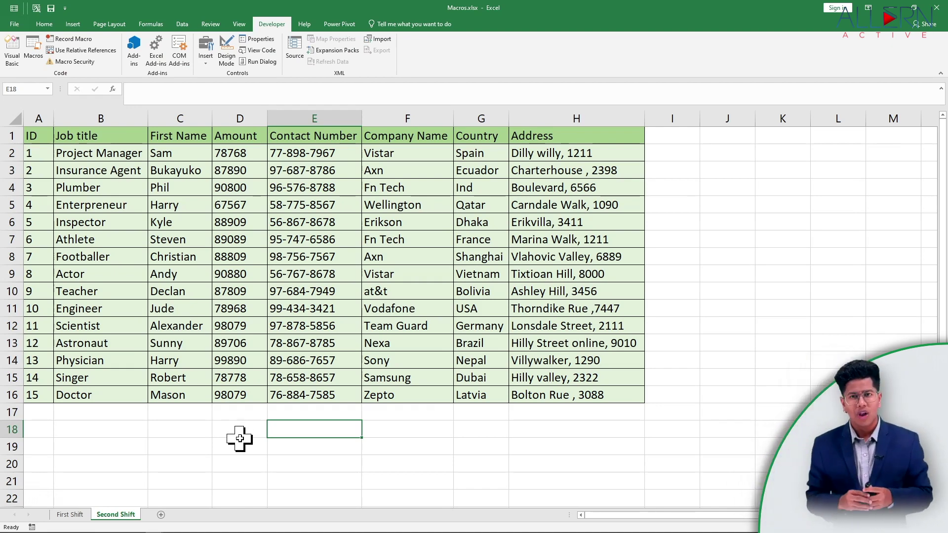
mouse_move(212, 532)
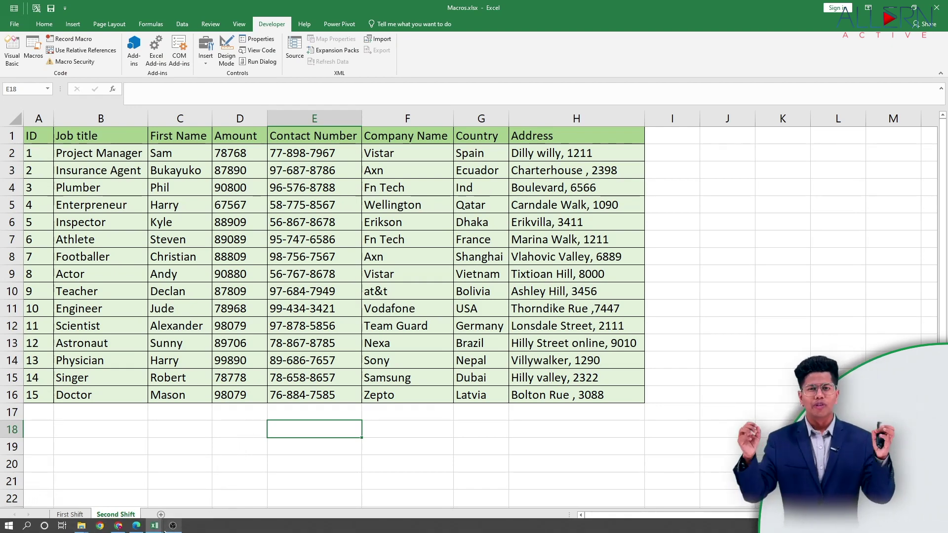
mouse_move(155, 526)
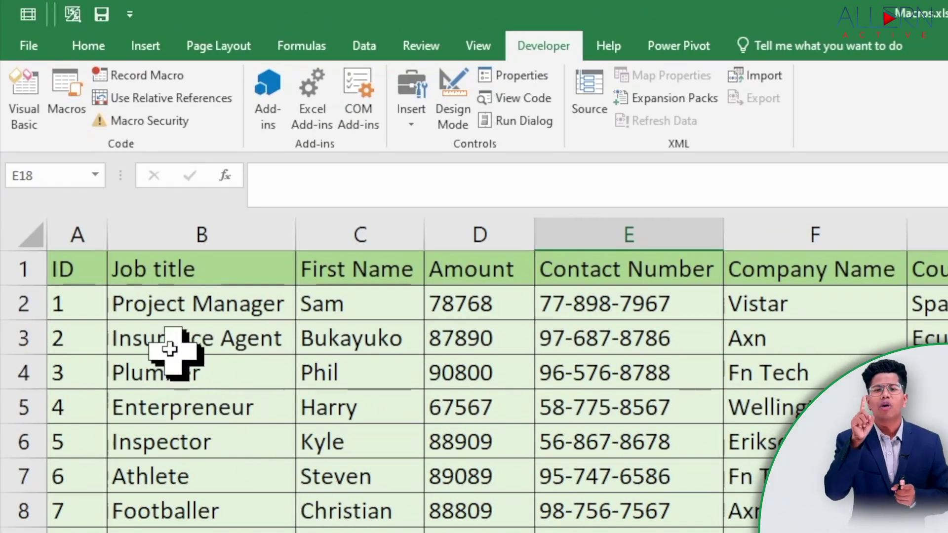
Step: Open the Visual Basic editor and review the Formatting macro's code in Module1 of Macros.xlsx
click(28, 125)
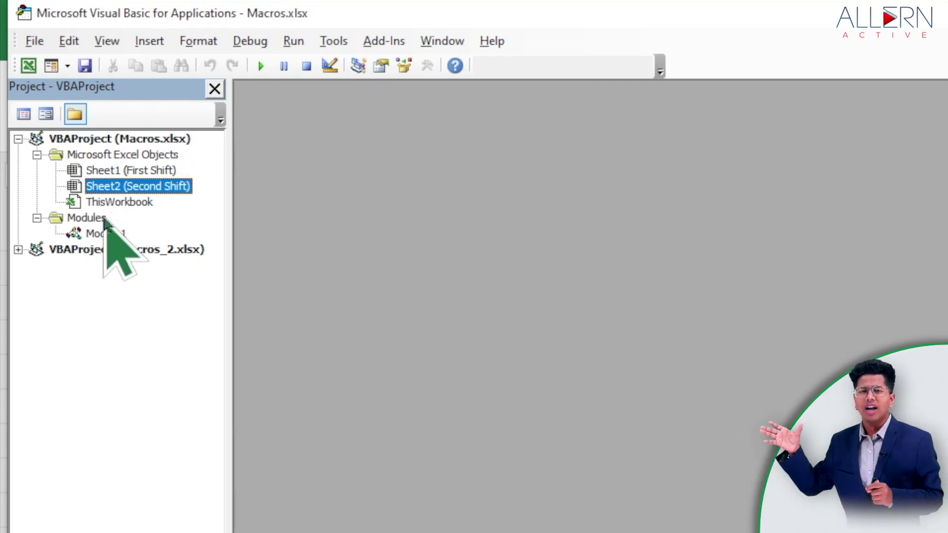
click(89, 218)
double_click(106, 233)
scroll(802, 329, down, 20)
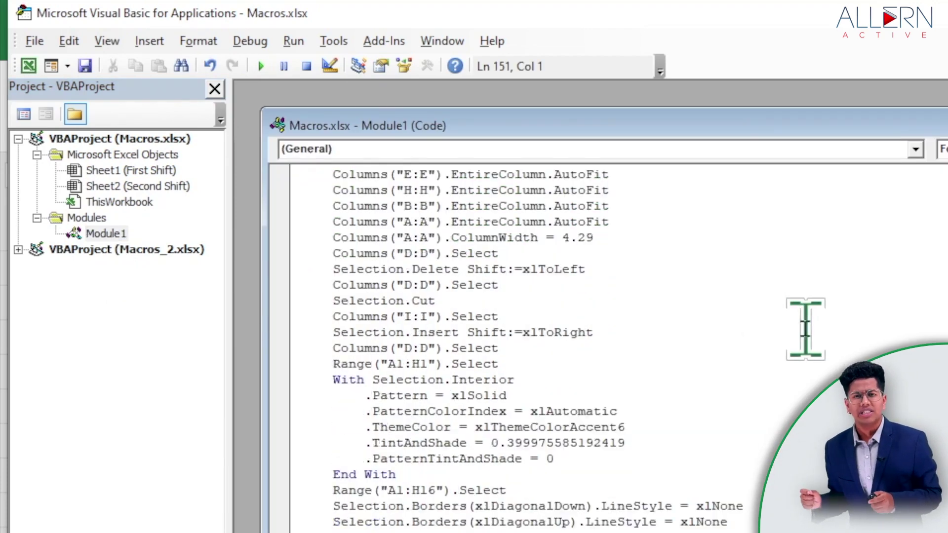
scroll(802, 328, up, 20)
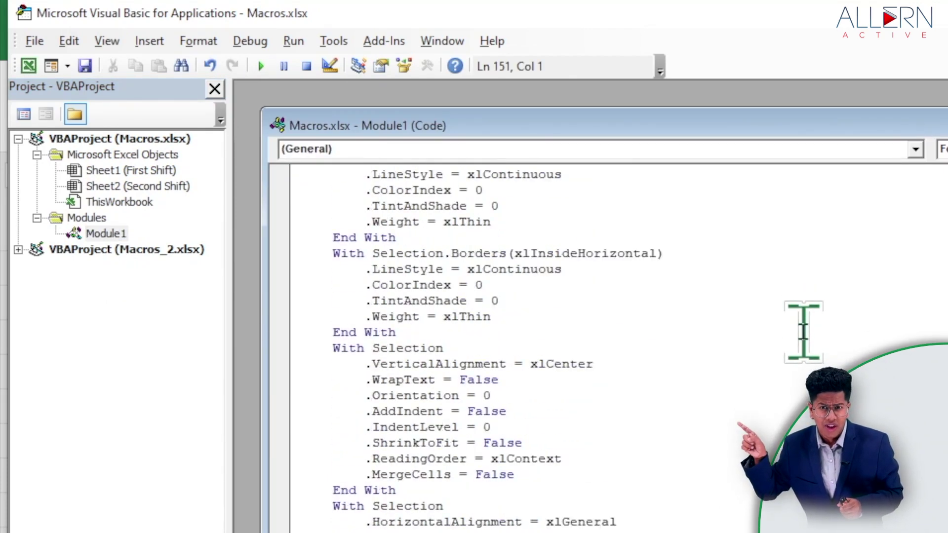
Step: Locate Module1 in the Macros_2.xlsx VBA project and switch to the Macros_2 workbook
mouse_move(106, 233)
mouse_down()
mouse_move(118, 229)
mouse_move(108, 251)
mouse_up()
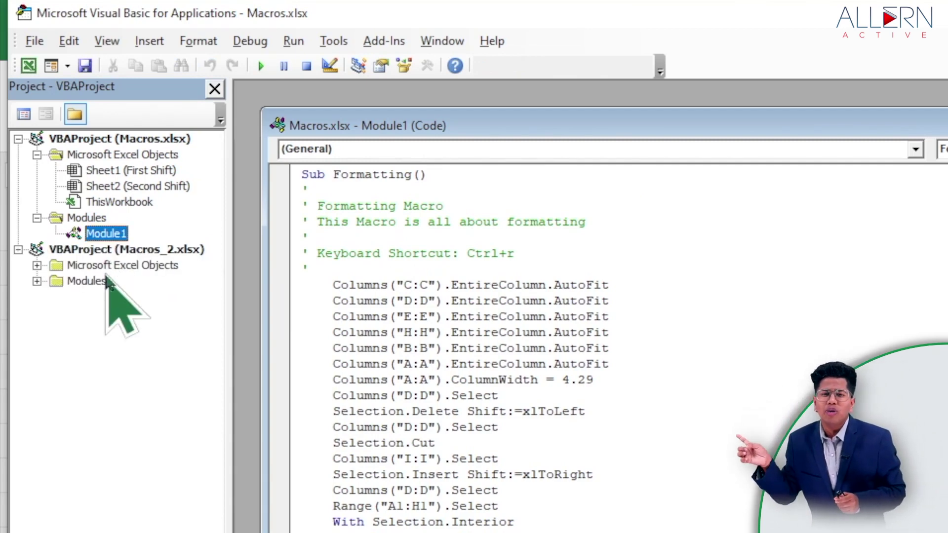
click(82, 282)
click(38, 280)
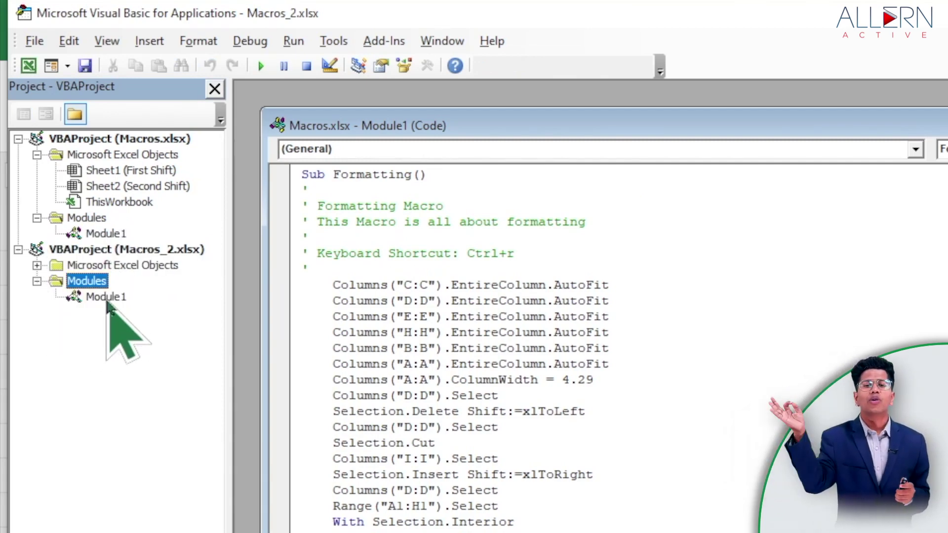
click(106, 297)
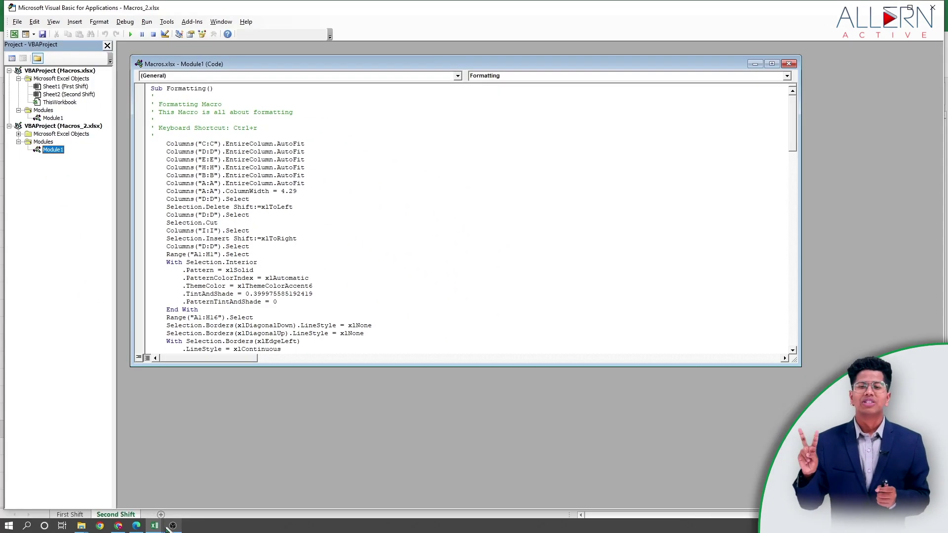
click(154, 525)
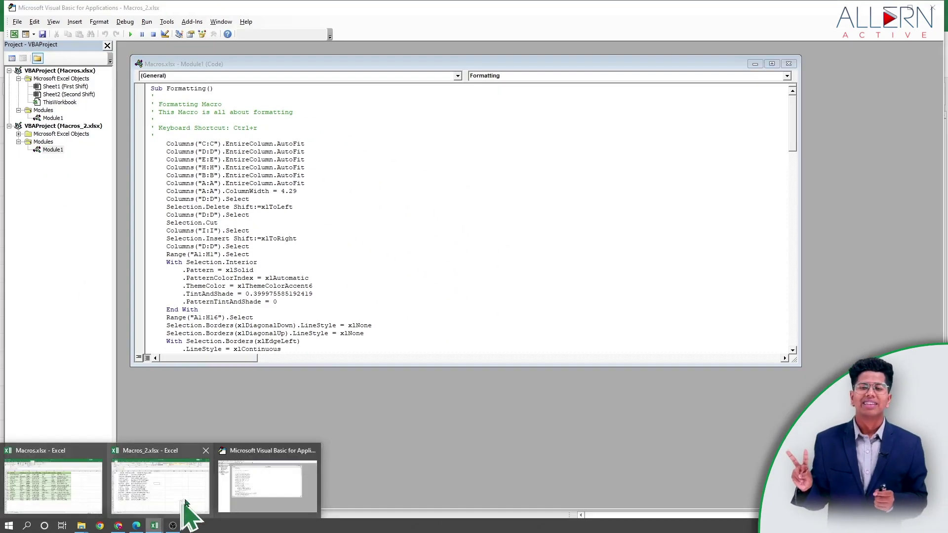
click(175, 488)
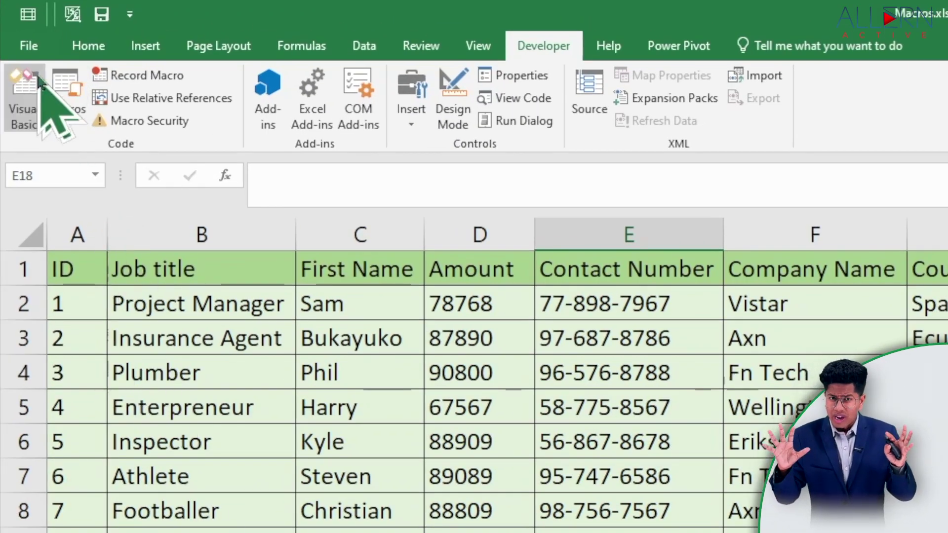
Step: Save the Macros workbook in the Excel folder as the Excel Macro-Enabled Workbook Macros.xlsm
click(28, 47)
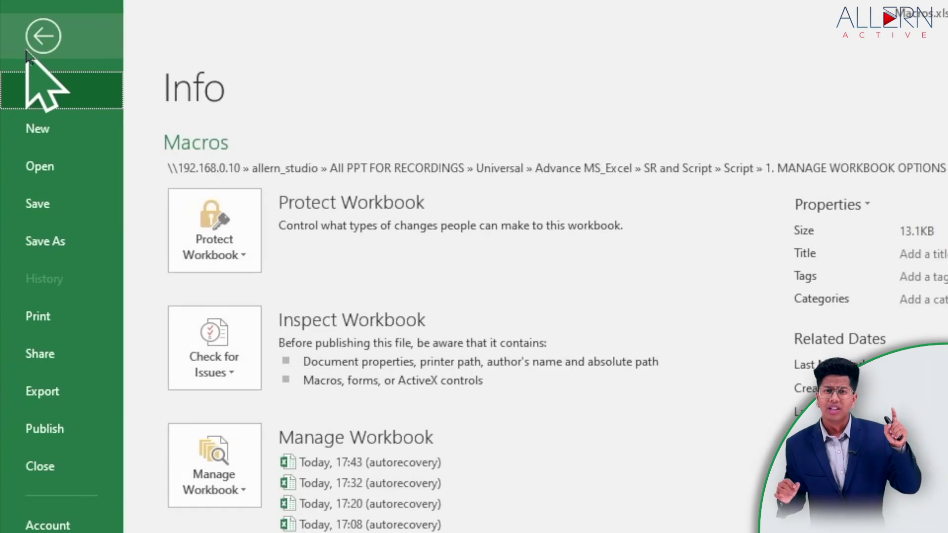
click(77, 245)
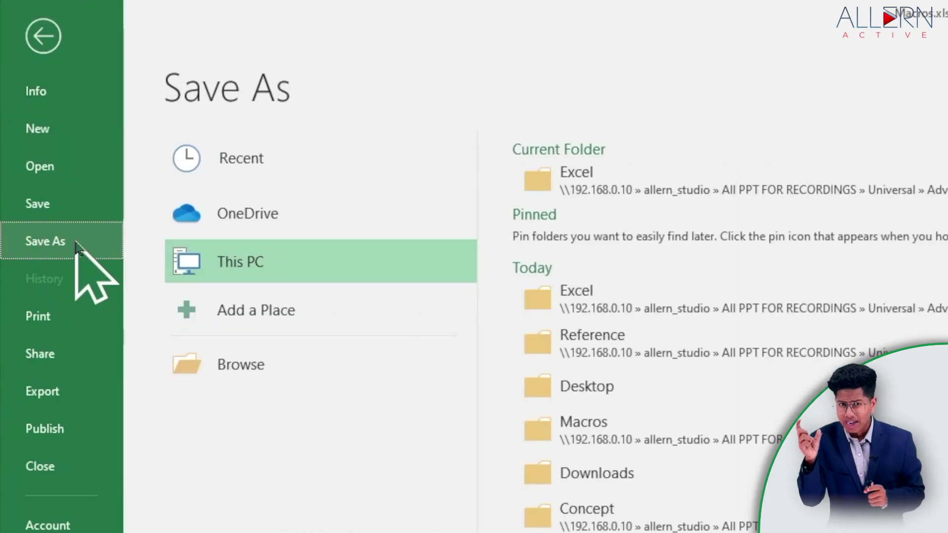
click(290, 260)
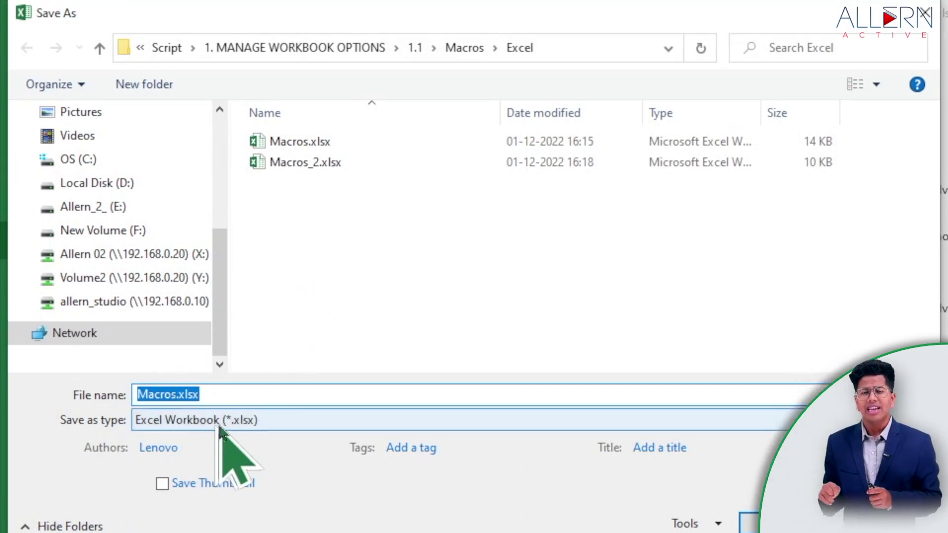
click(306, 423)
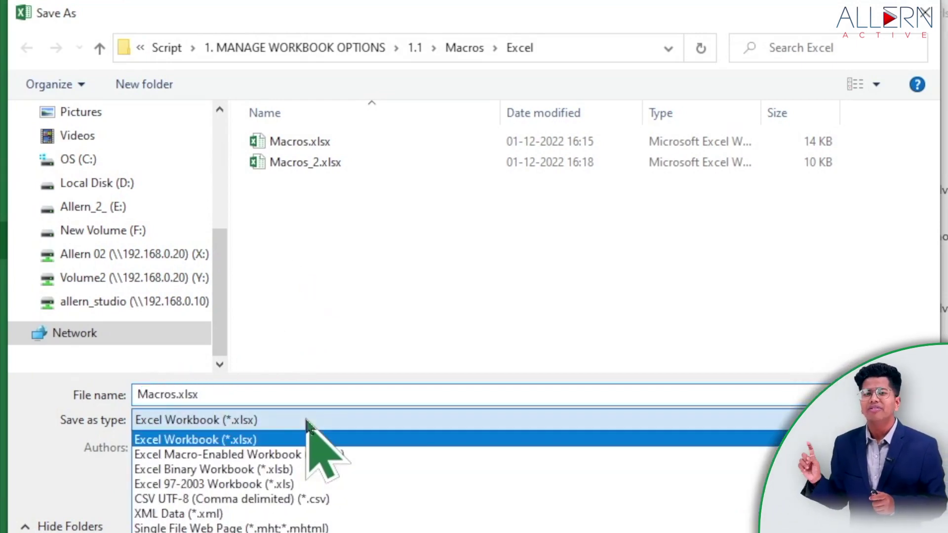
click(267, 456)
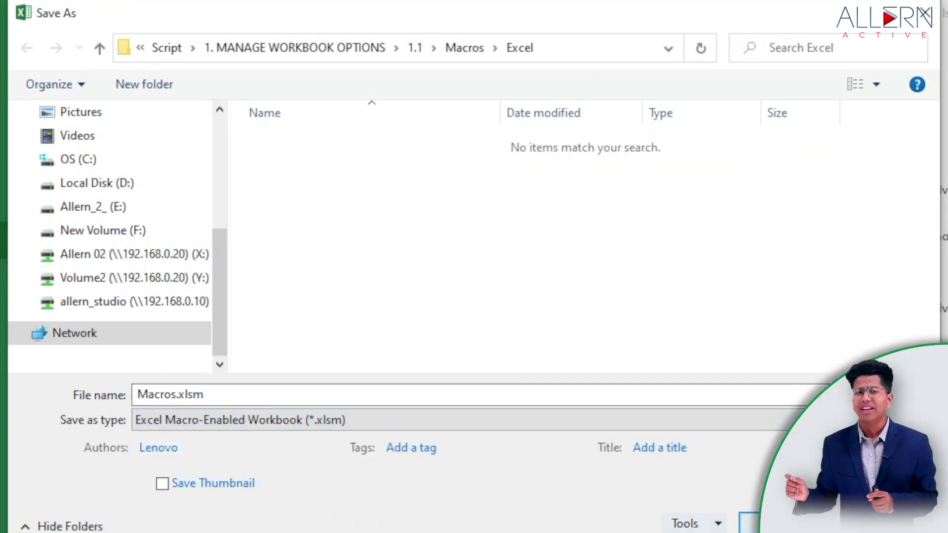
click(748, 523)
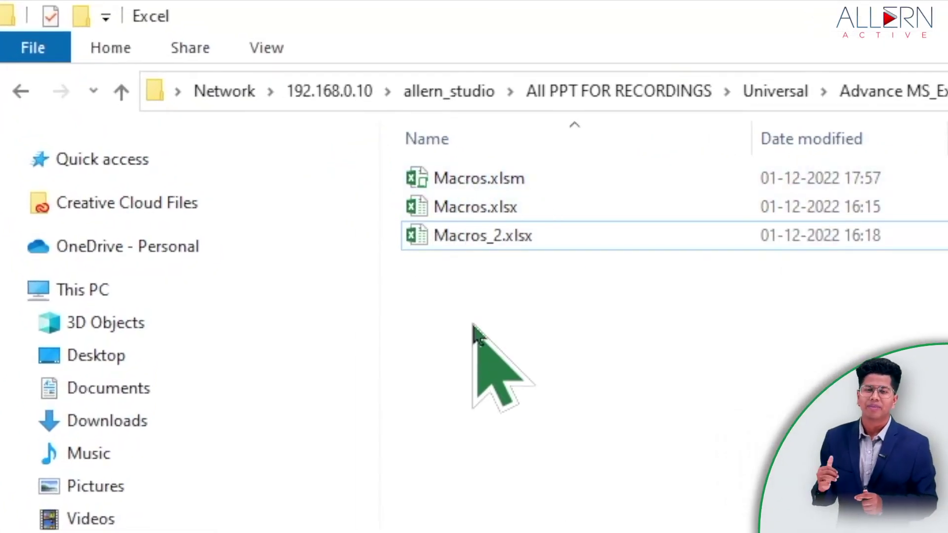
Step: Open Macros.xlsm from the Excel folder in File Explorer and enable both editing and its macro content
click(570, 183)
double_click(570, 183)
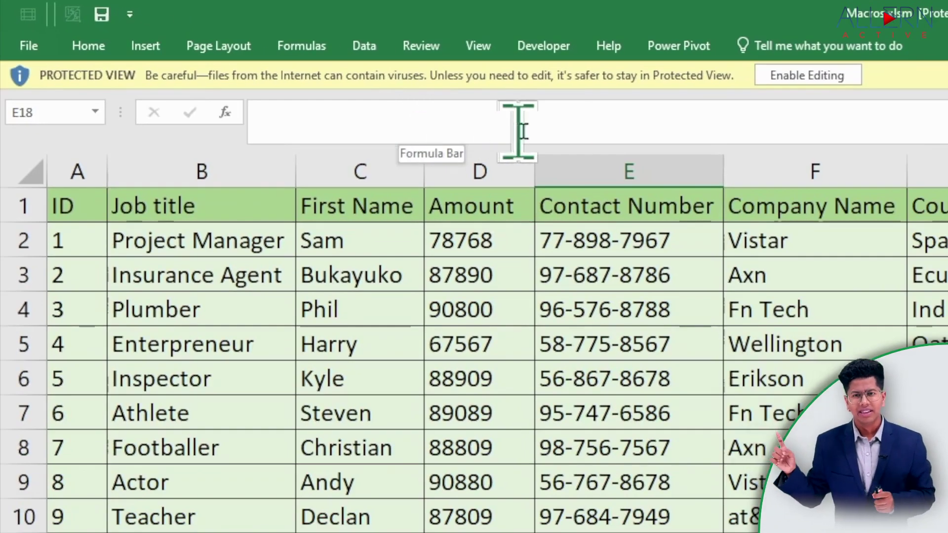
click(833, 83)
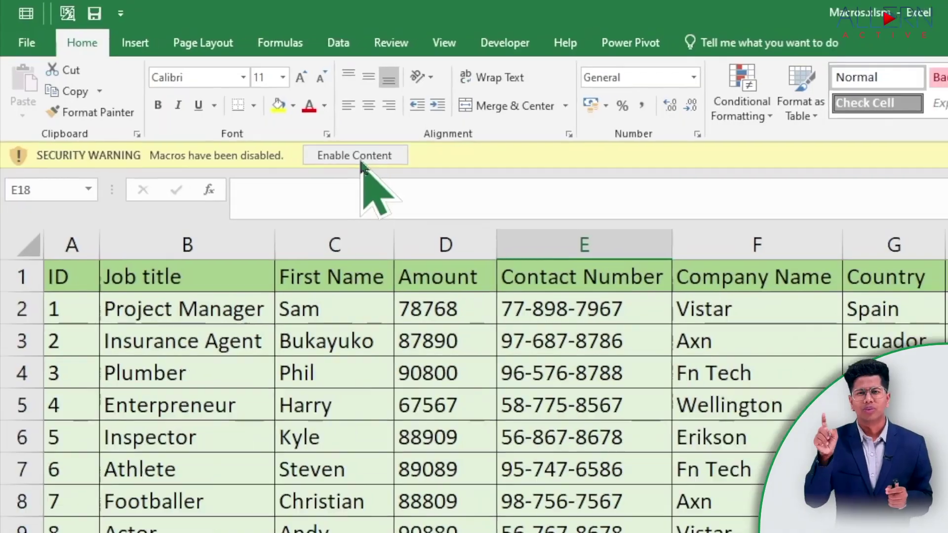
click(388, 173)
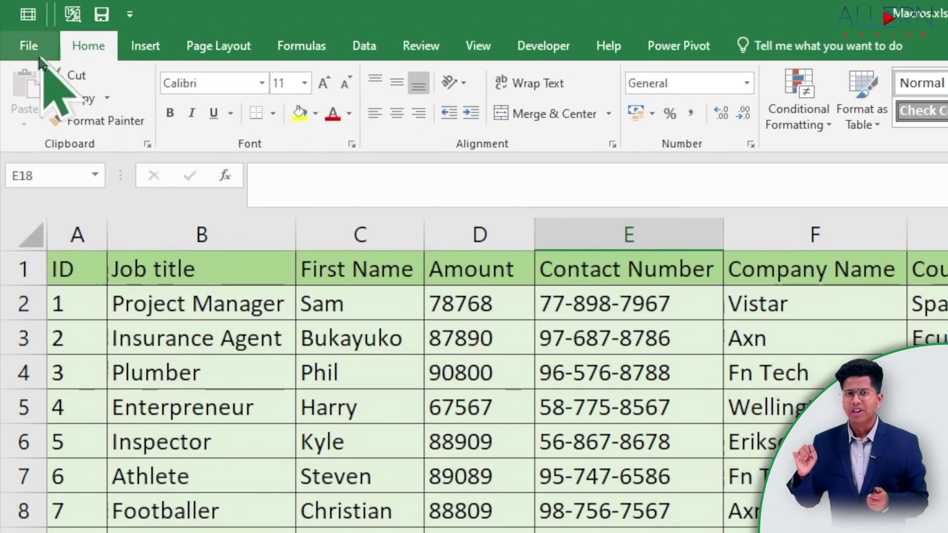
Step: Set the Trust Center's macro settings to Enable all macros and confirm the Excel options
click(15, 24)
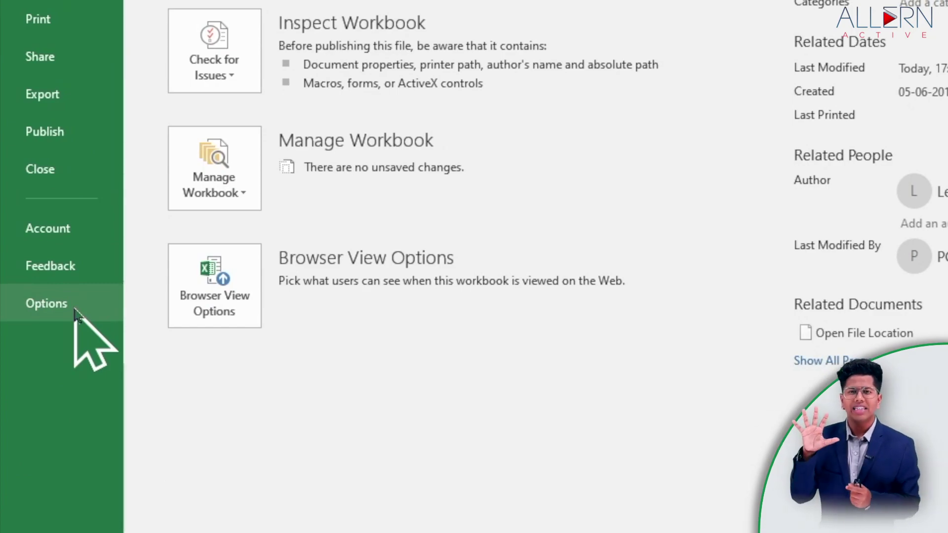
click(75, 310)
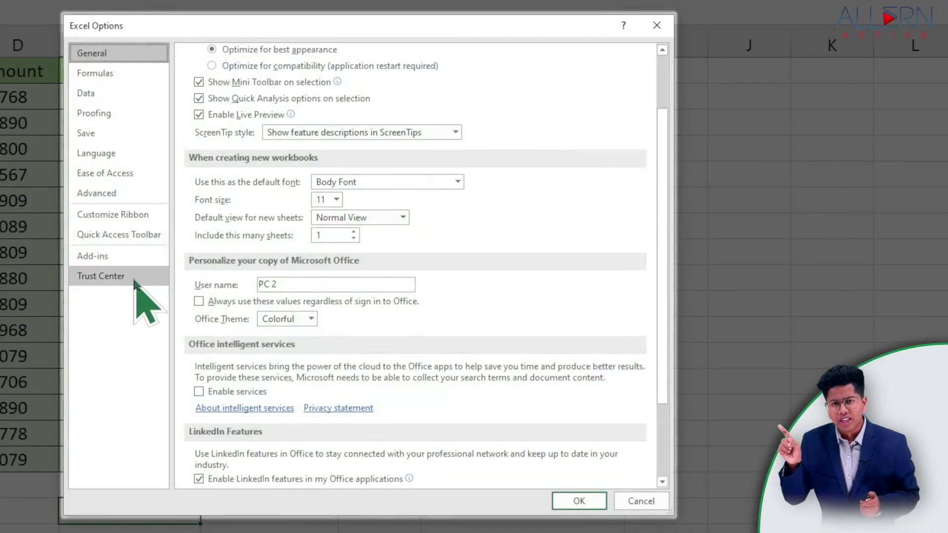
click(135, 284)
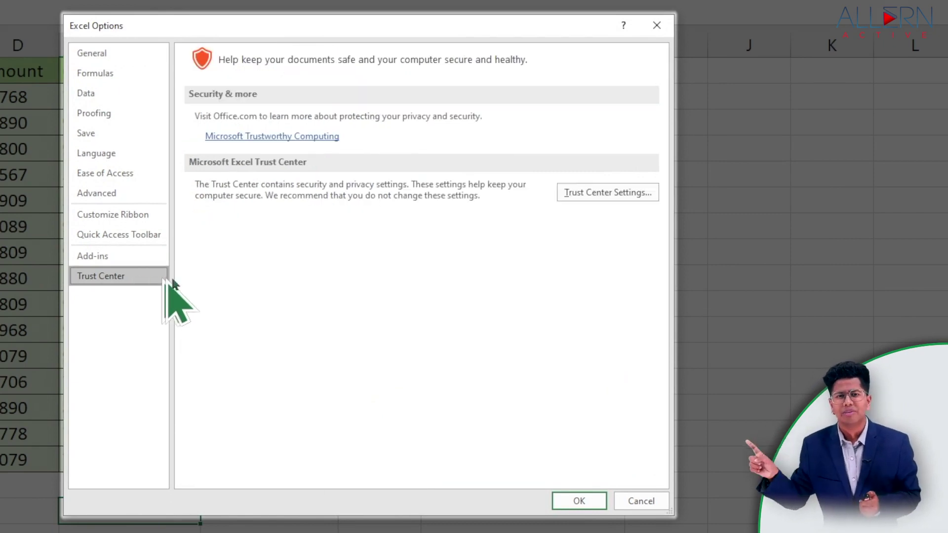
click(583, 194)
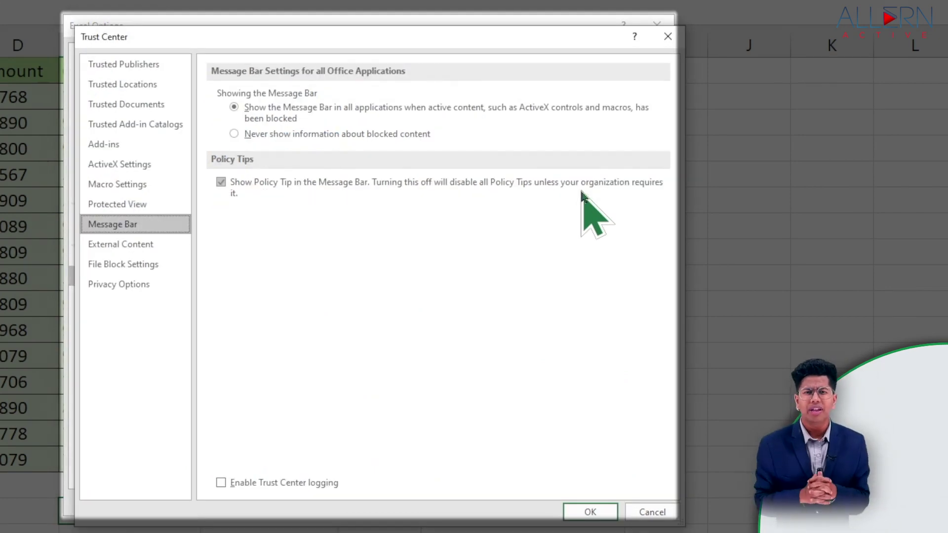
click(159, 192)
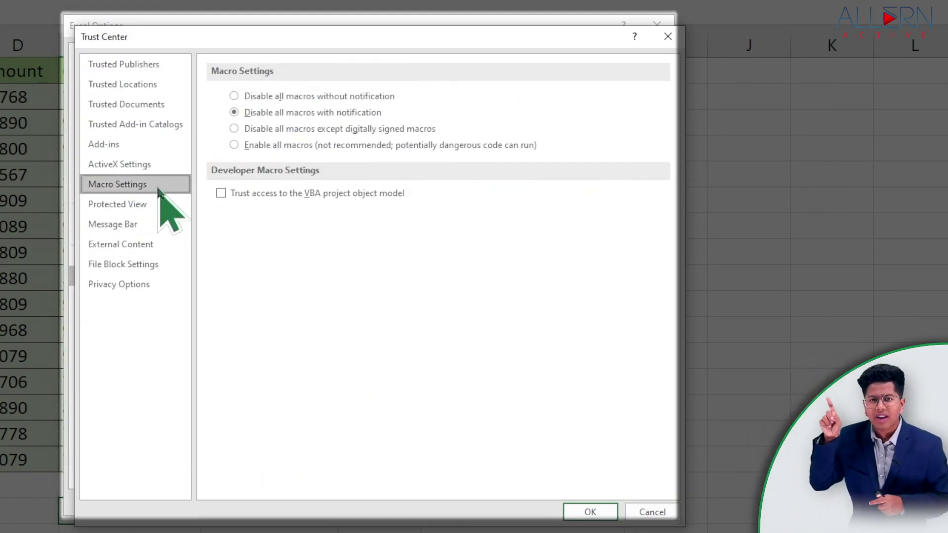
click(286, 148)
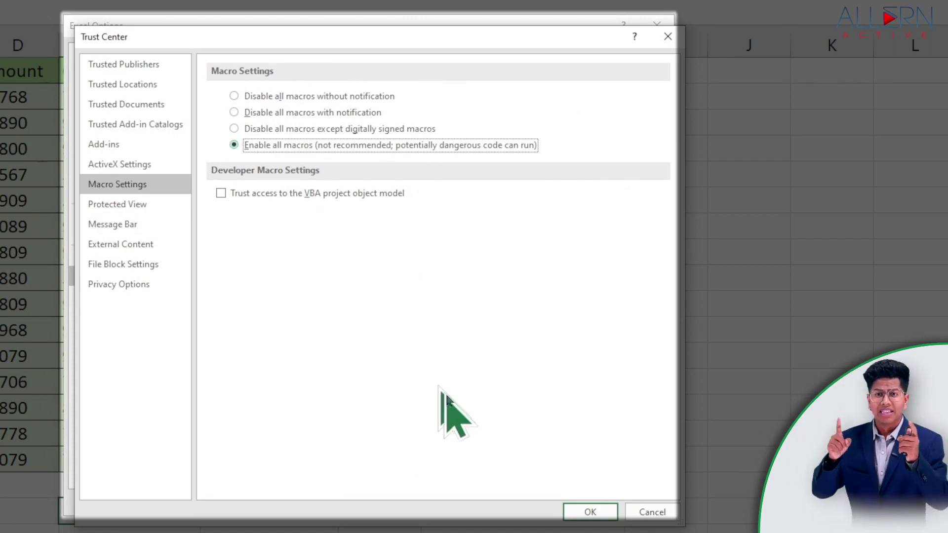
click(579, 512)
click(579, 502)
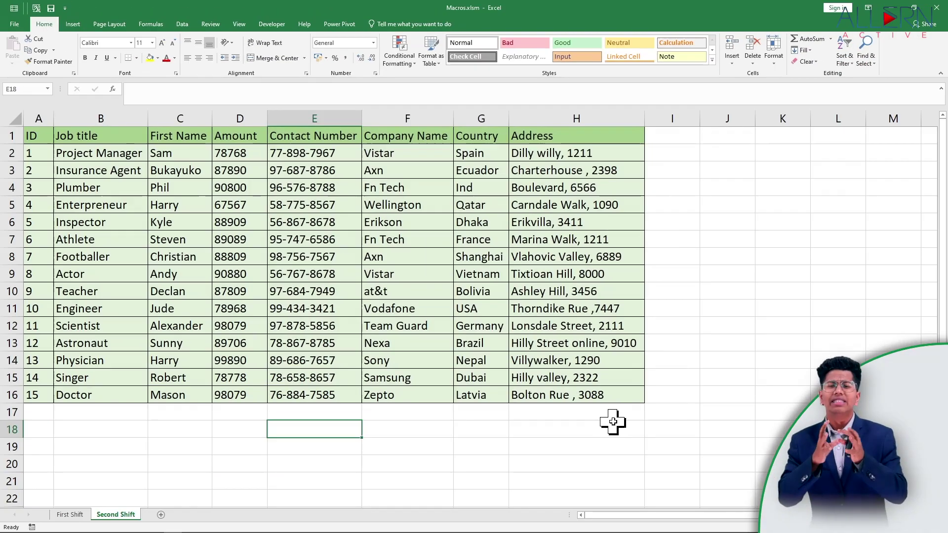
Step: Close the workbook, reopen Macros.xlsm from the Excel folder and enable editing
click(936, 8)
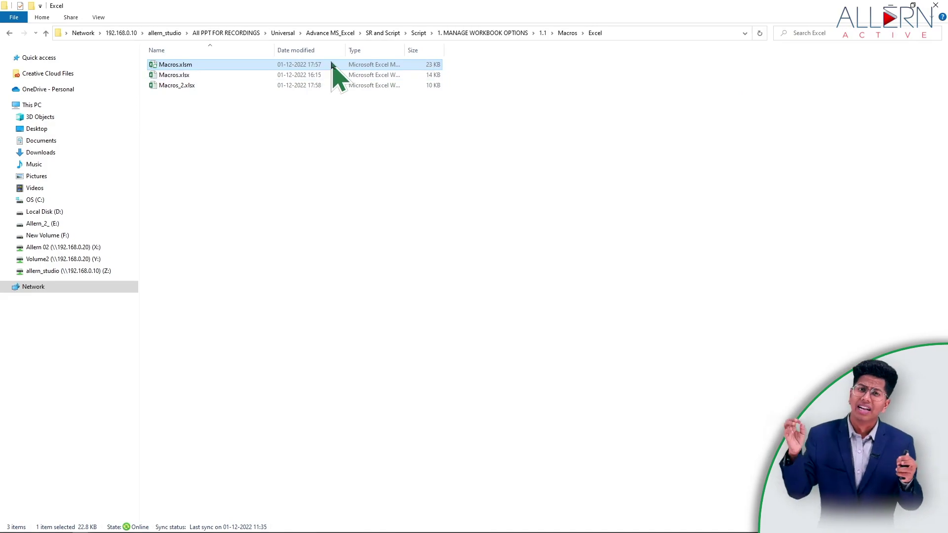
key(Return)
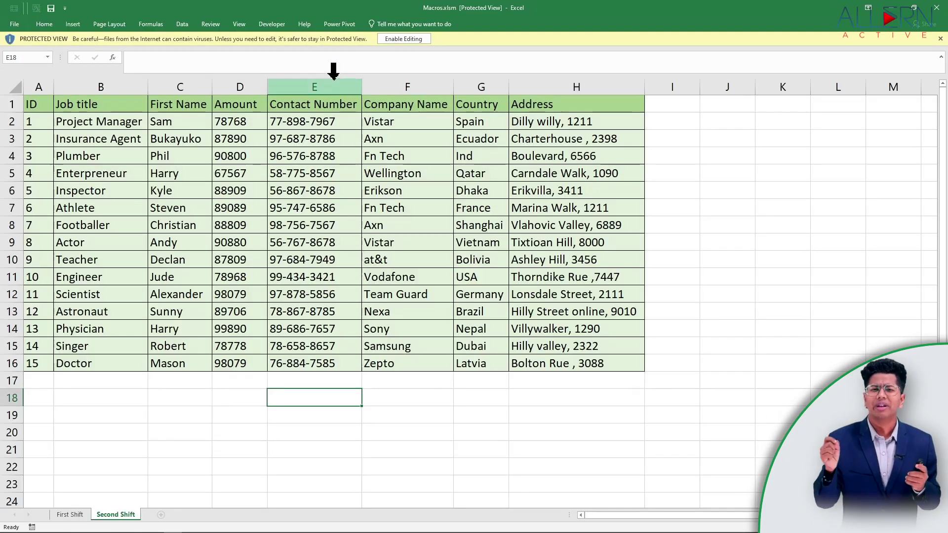
click(404, 38)
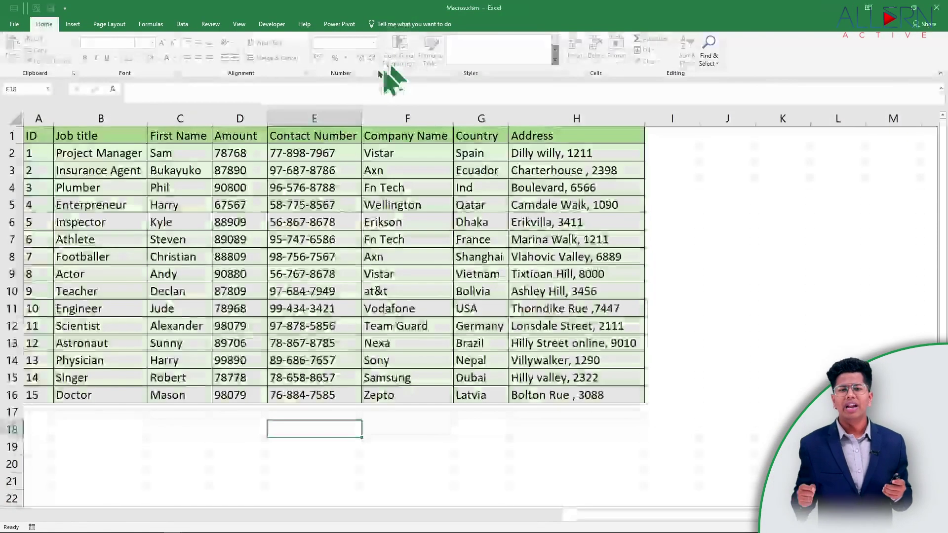